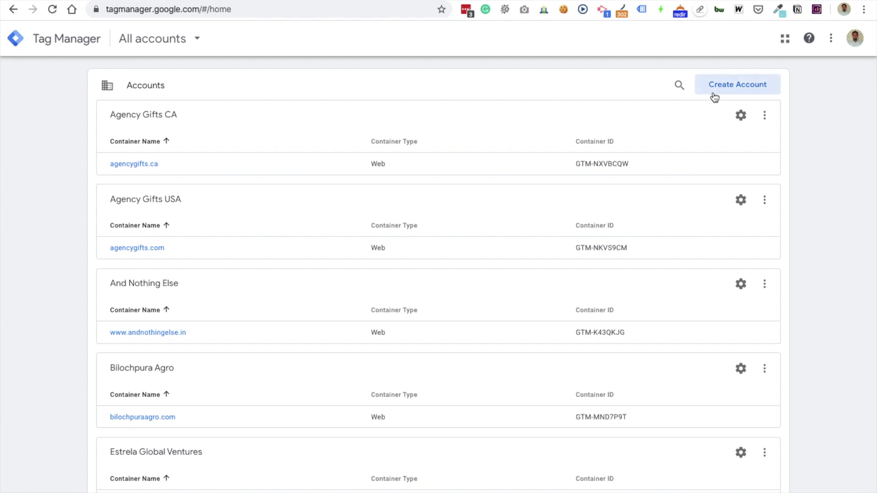
left_click(734, 91)
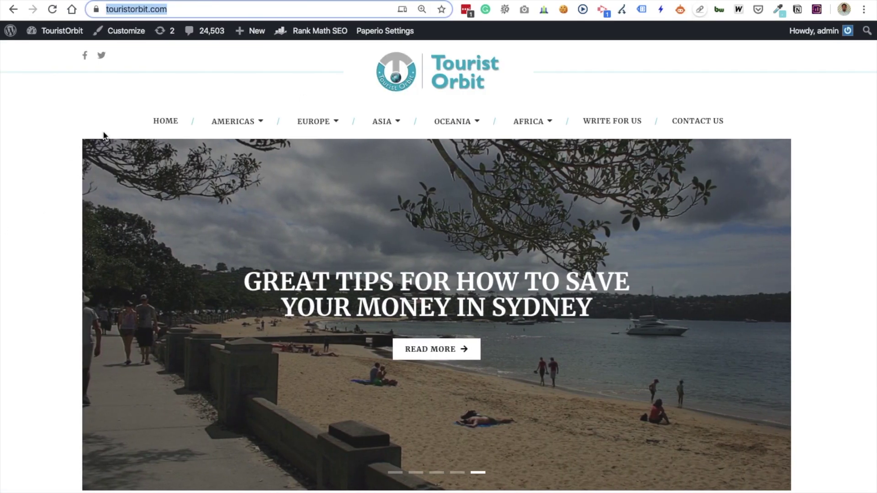
double_click(205, 9)
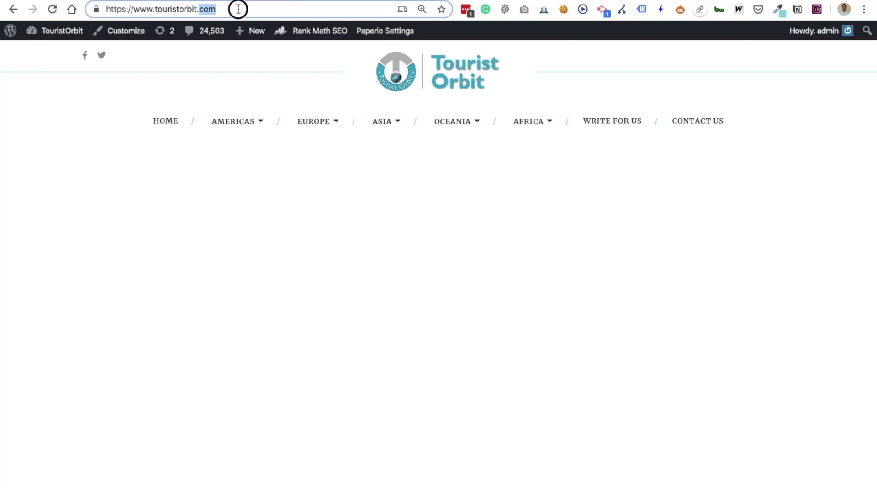
triple_click(239, 9)
key("ctrl+c")
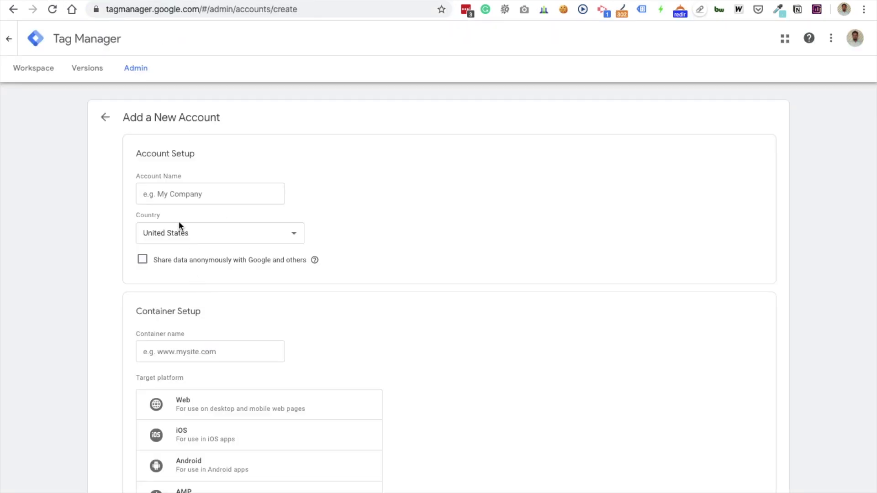
Return to the new account form and enter TouristOrbit as the account name.
left_click(178, 194)
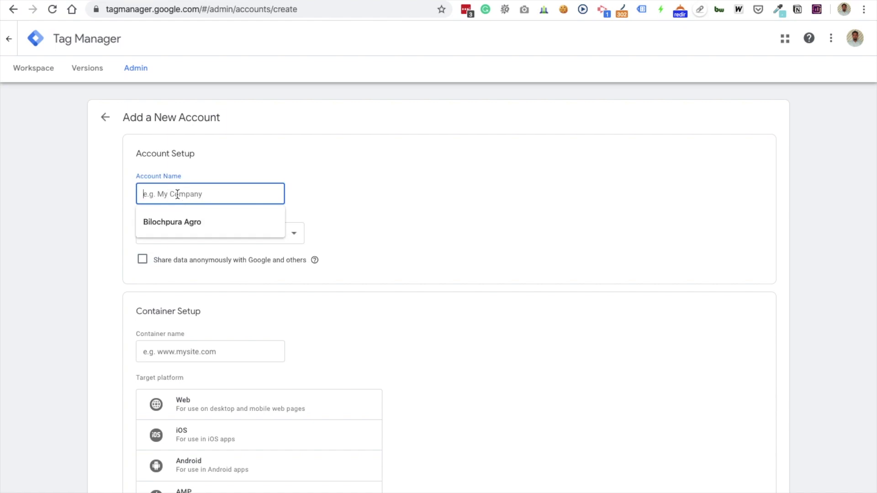
type("Tour")
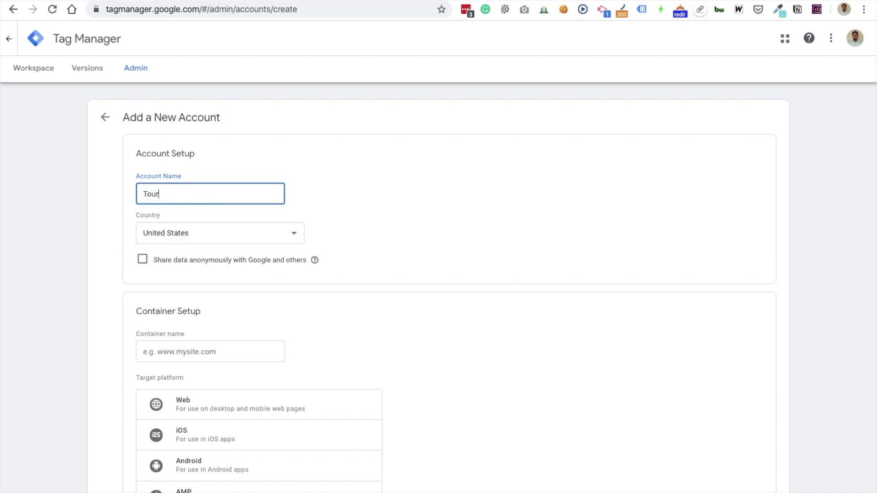
type("istOrv")
key("BackSpace")
key("BackSpace")
type("rbit")
Set the account's country to India.
left_click(201, 232)
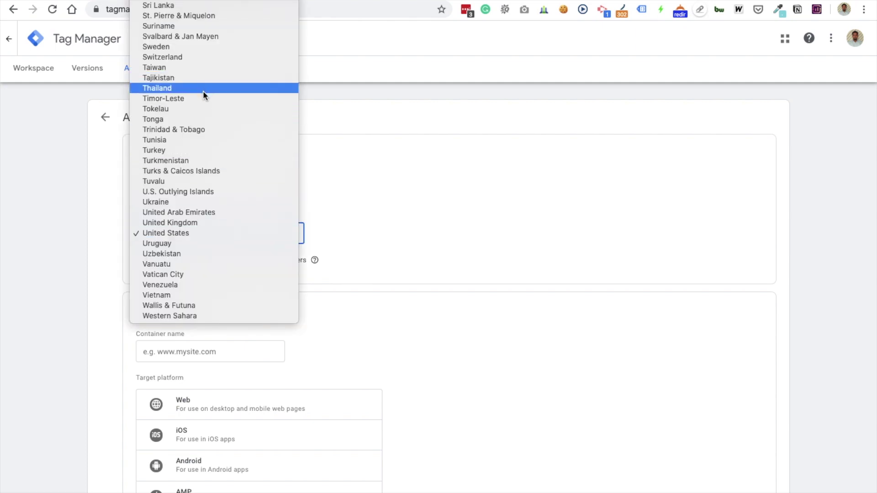
scroll(210, 80, "up", 10)
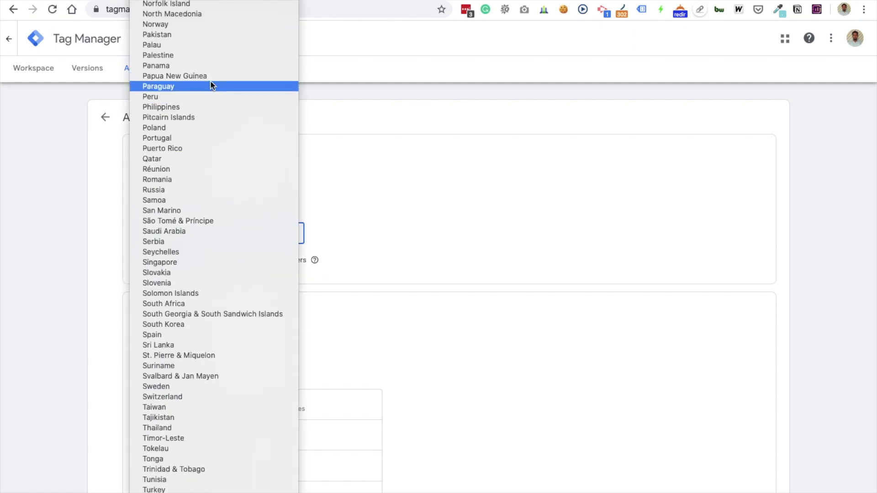
scroll(210, 81, "up", 8)
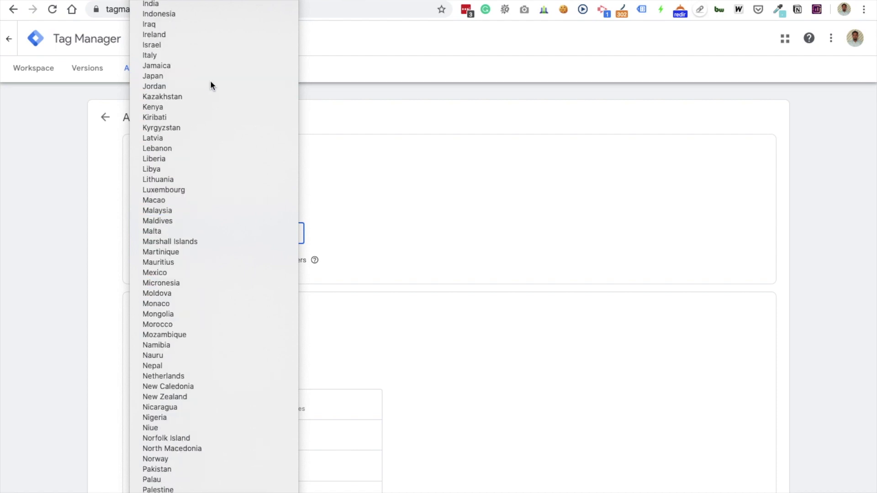
left_click(177, 6)
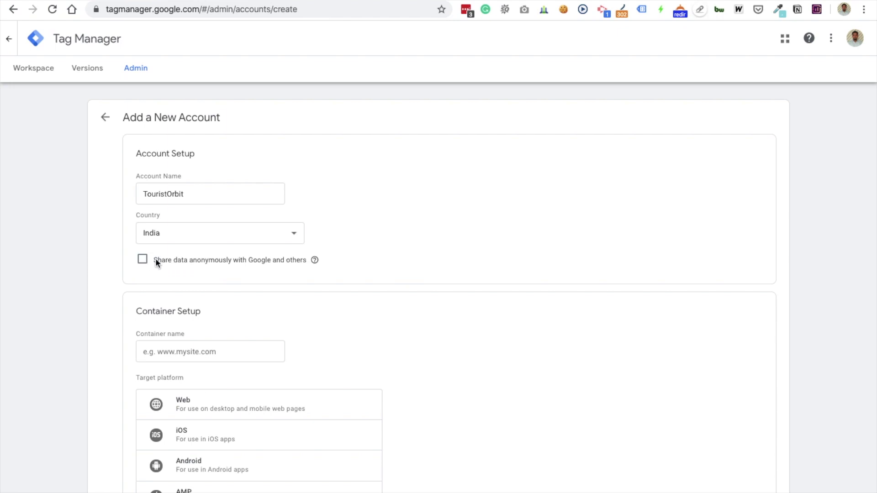
scroll(170, 264, "down", 2)
left_click(182, 271)
key("ctrl+v")
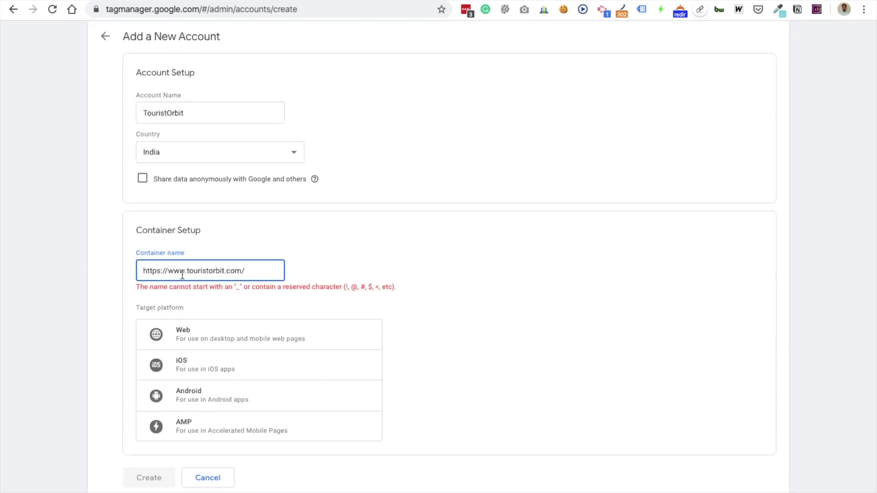
left_click(167, 271)
key("BackSpace")
key("BackSpace")
key("BackSpace")
key("BackSpace")
key("BackSpace")
key("BackSpace")
key("BackSpace")
key("BackSpace")
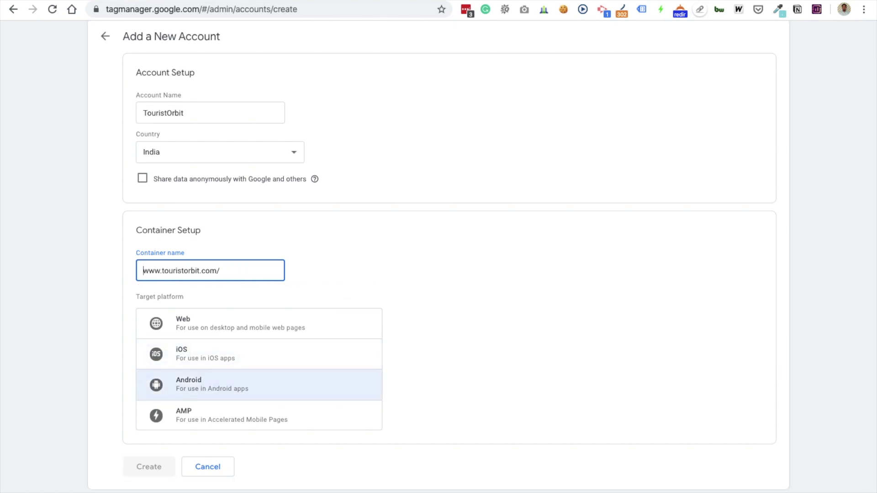
left_click(231, 272)
key("BackSpace")
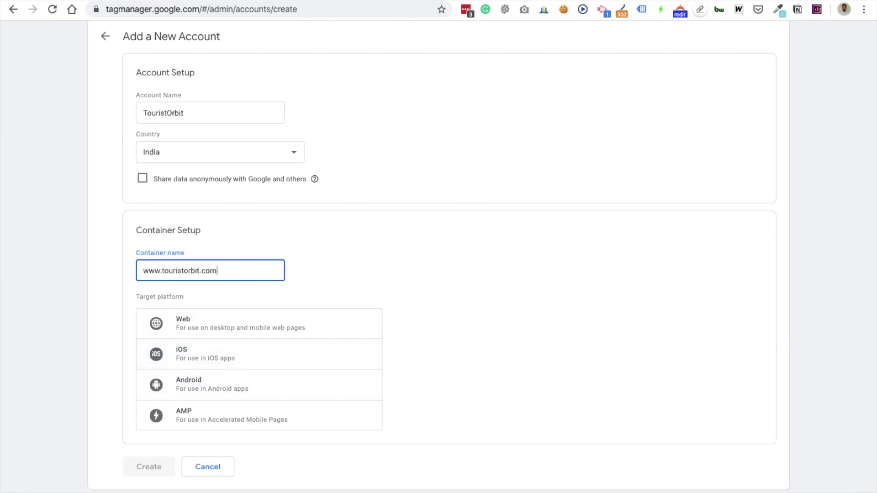
left_click(340, 270)
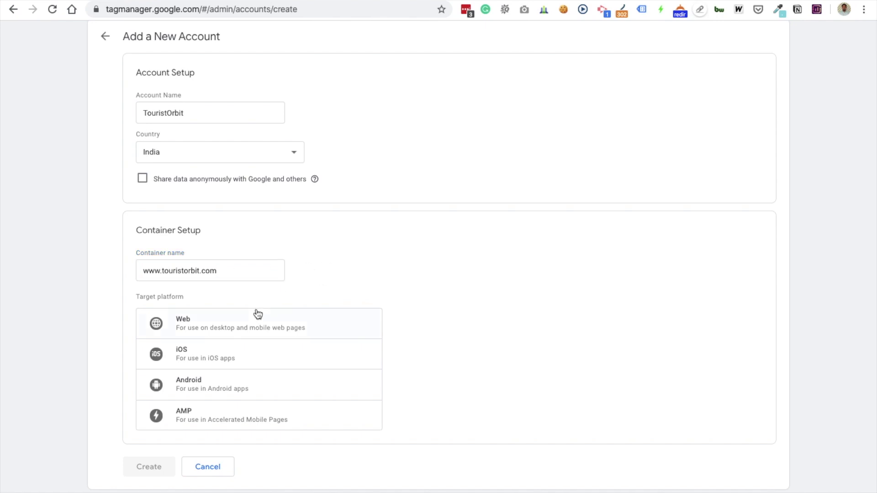
Choose Web as the target platform, create the account and accept the Google Tag Manager Terms of Service Agreement.
left_click(268, 328)
left_click(149, 467)
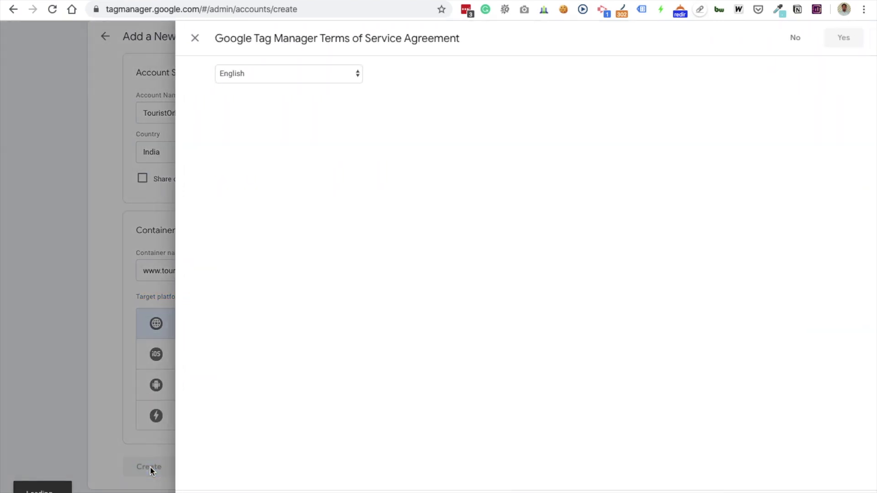
scroll(421, 275, "down", 5)
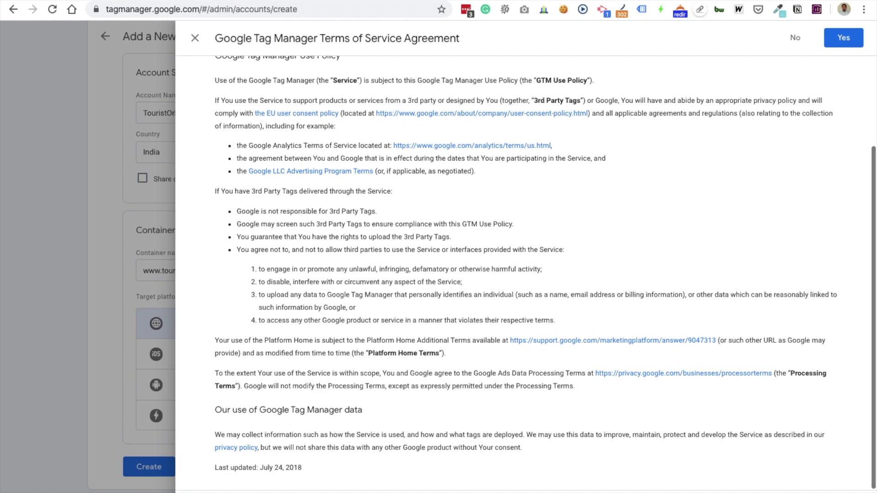
left_click(841, 38)
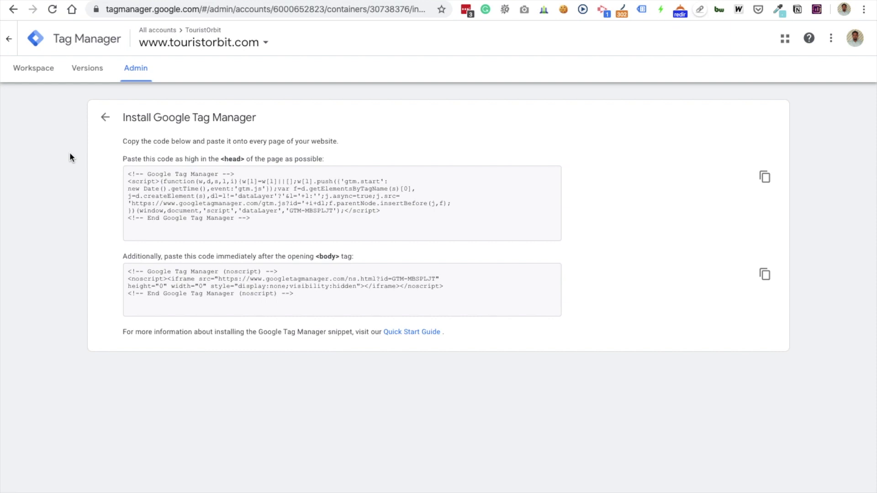
Copy the Google Tag Manager head snippet and open the Paperio theme's header.php in the WordPress theme editor.
left_click(262, 222)
key("ctrl+c")
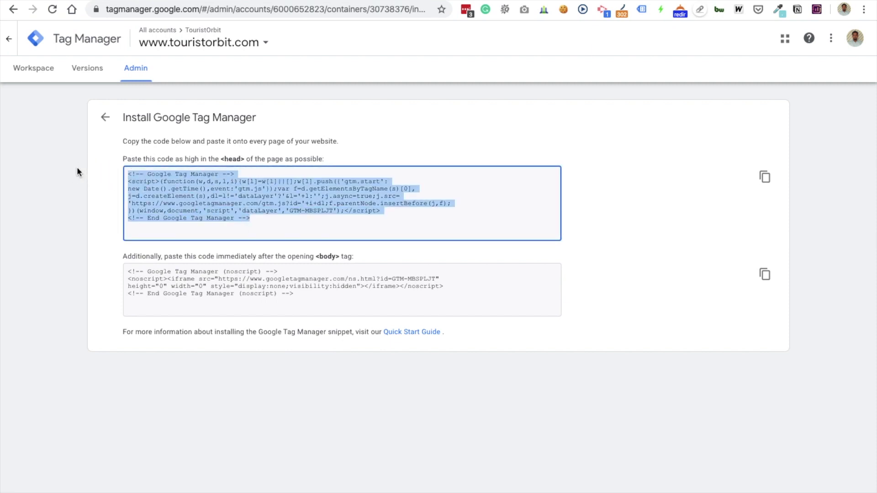
left_click(230, 1)
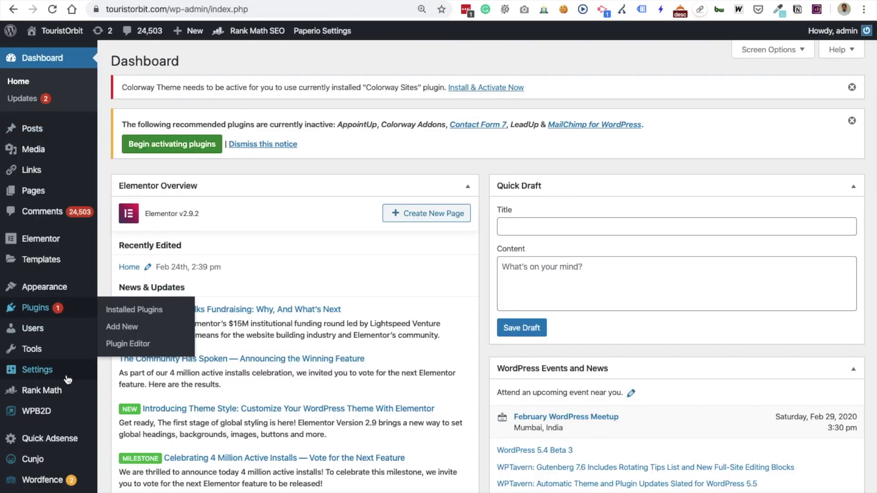
mouse_move(66, 296)
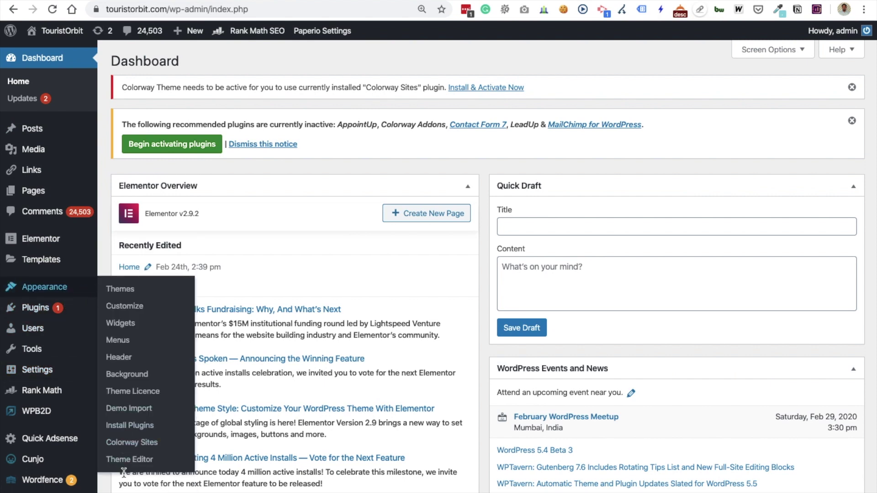
left_click(139, 463)
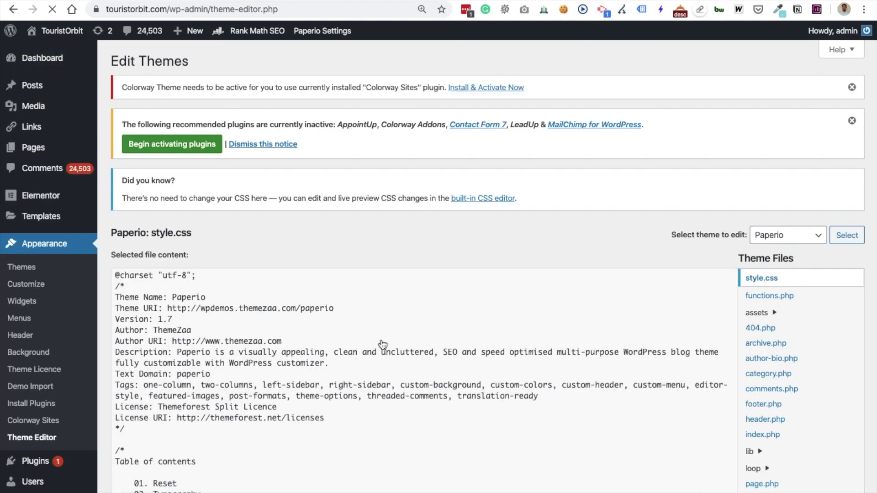
scroll(638, 325, "down", 3)
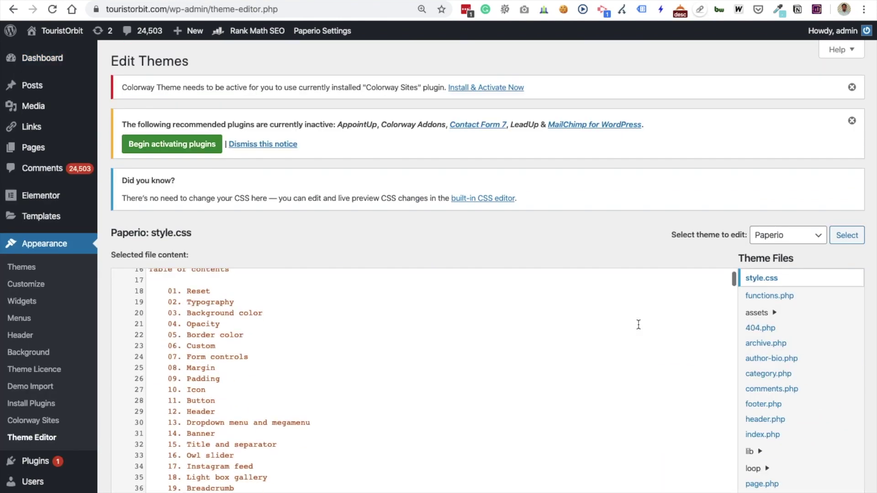
left_click(775, 421)
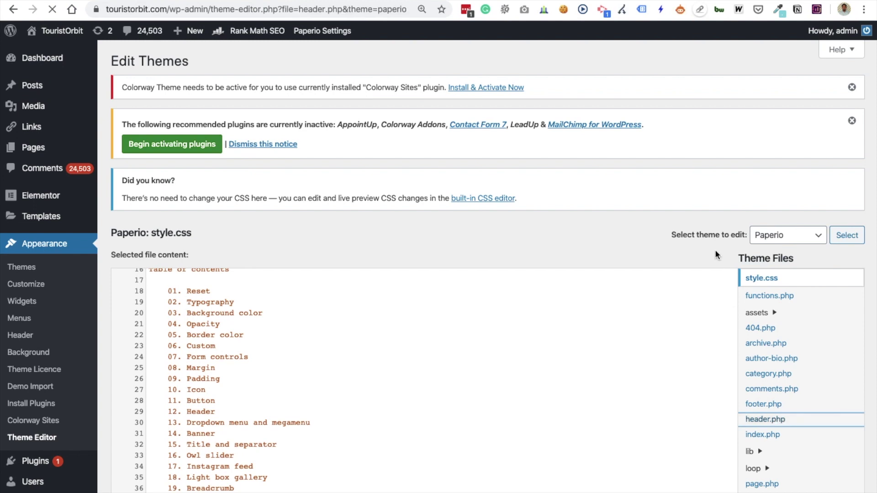
scroll(402, 345, "down", 1)
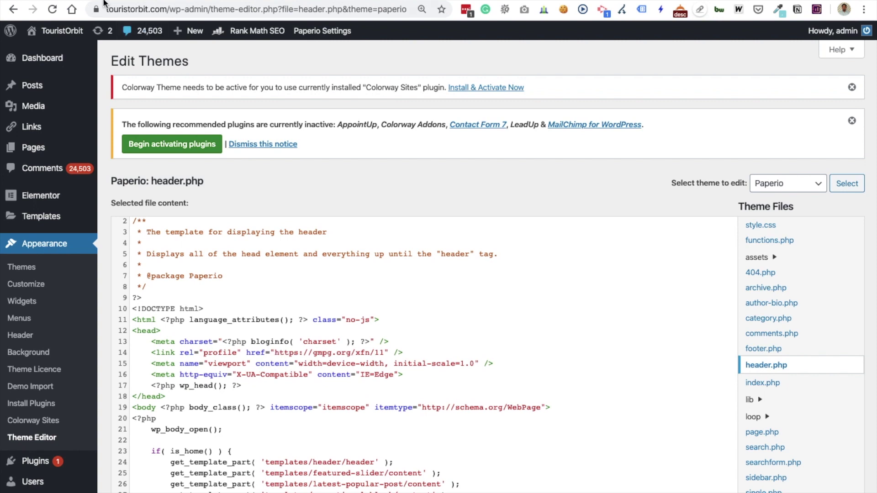
Check the head placement instruction in Tag Manager and paste the snippet on a new line after wp_head() in header.php.
key("ctrl+Tab")
left_click(220, 159)
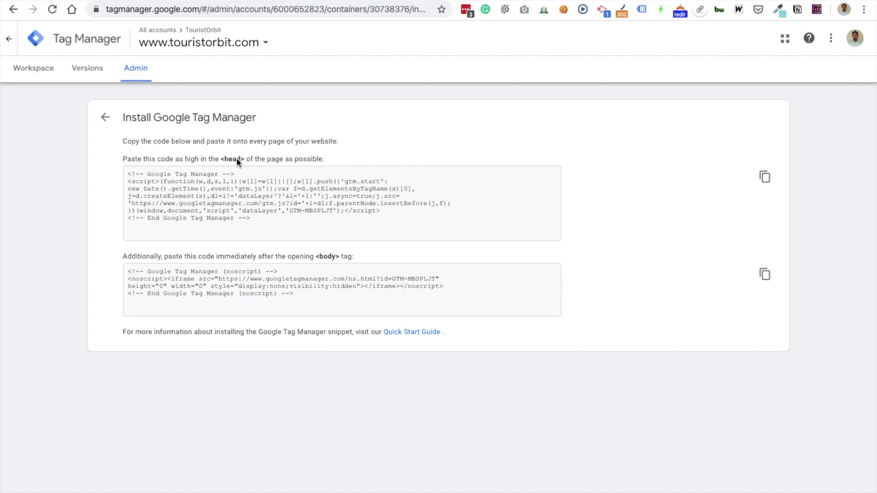
triple_click(237, 158)
left_click(237, 157)
key("ctrl+shift+Tab")
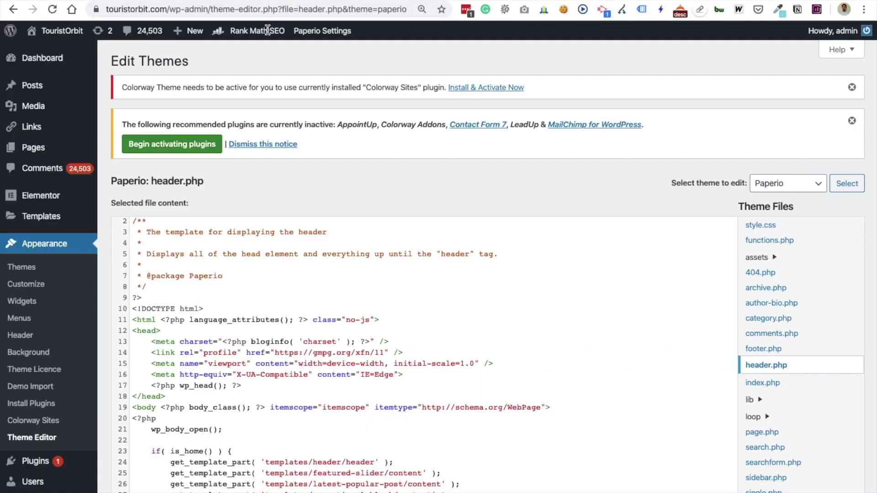
left_click(247, 385)
key("Return")
key("ctrl+v")
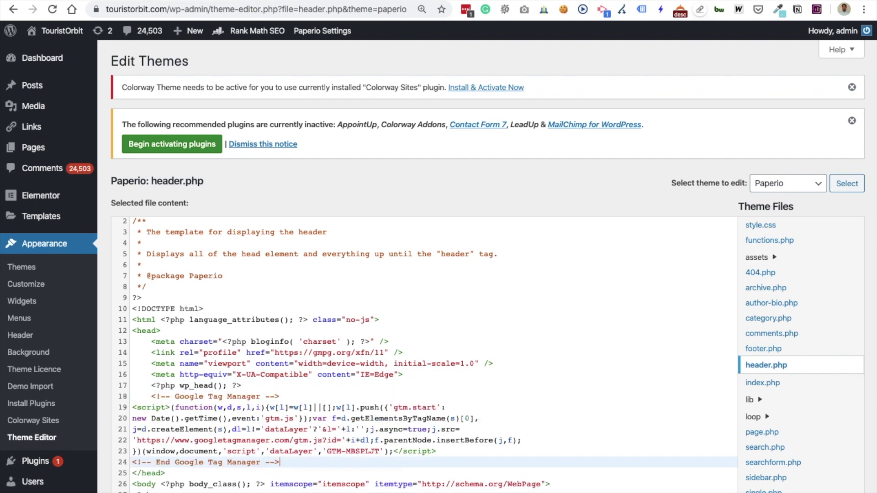
Return to Tag Manager and copy the noscript snippet meant for the opening <body> tag.
scroll(425, 355, "down", 3)
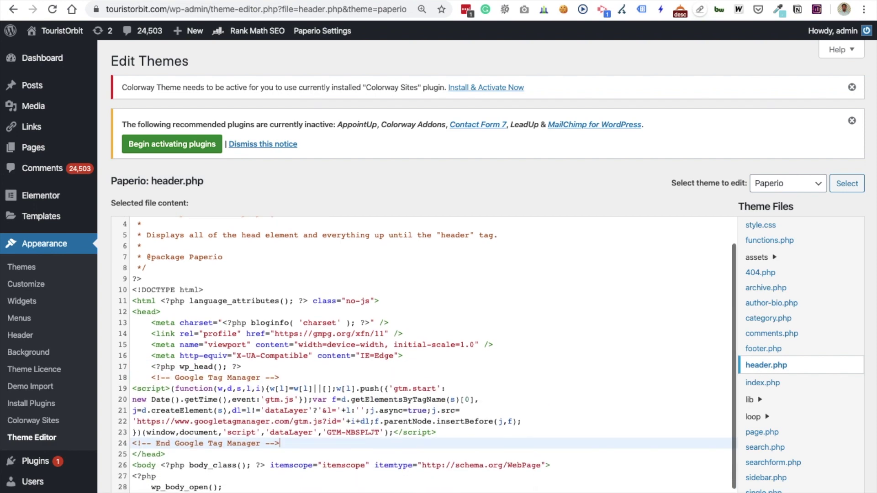
key("ctrl+Tab")
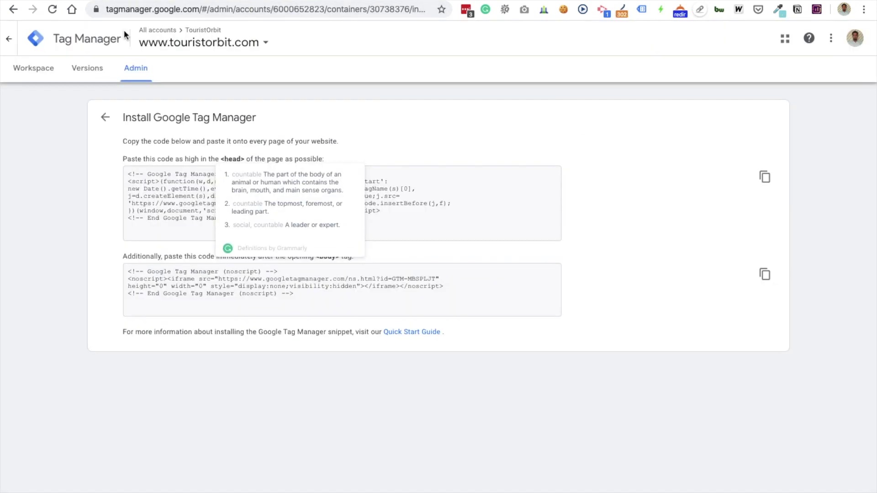
triple_click(191, 282)
key("ctrl+a")
key("ctrl+c")
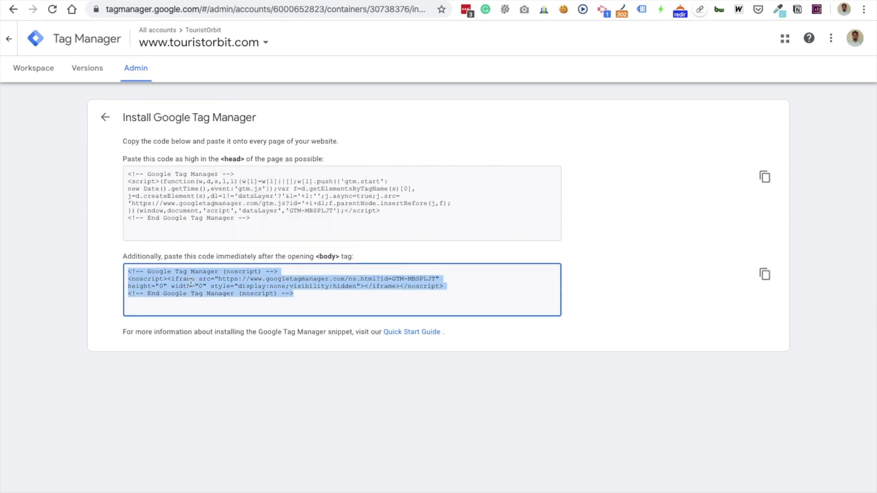
left_click(332, 258)
Paste the copied noscript snippet on a new line right after the opening <body> tag in Paperio's header.php and update the file.
key("ctrl+Tab")
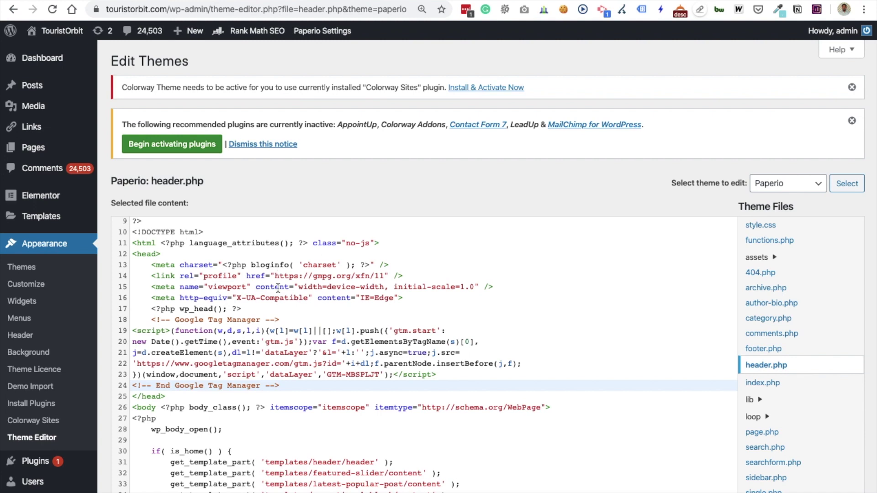
scroll(278, 289, "down", 1)
scroll(178, 376, "down", 2)
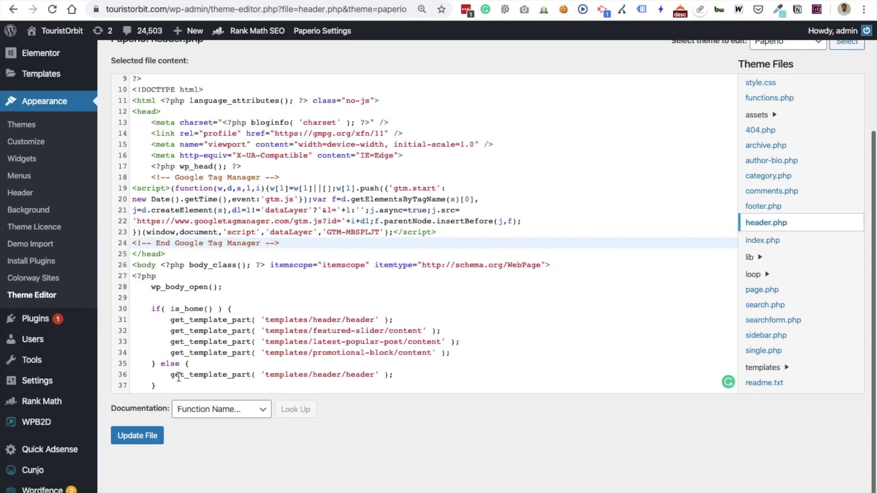
left_click(278, 354)
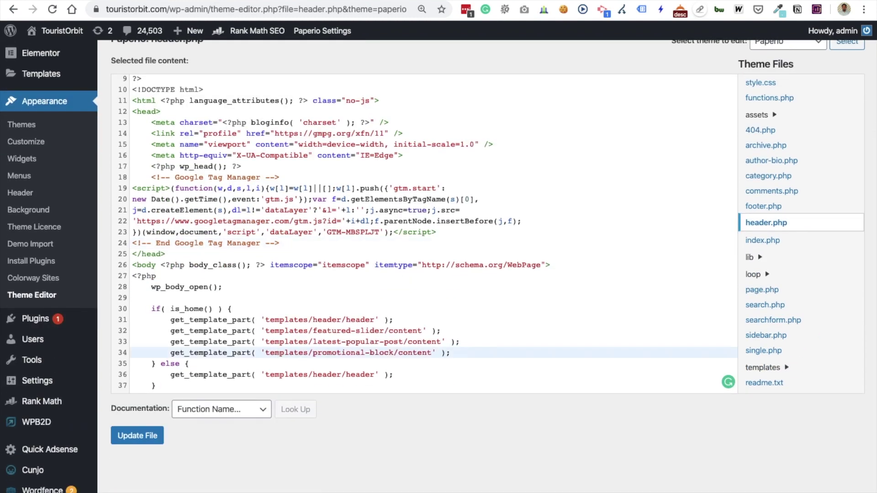
key("Down")
key("Down")
key("Down")
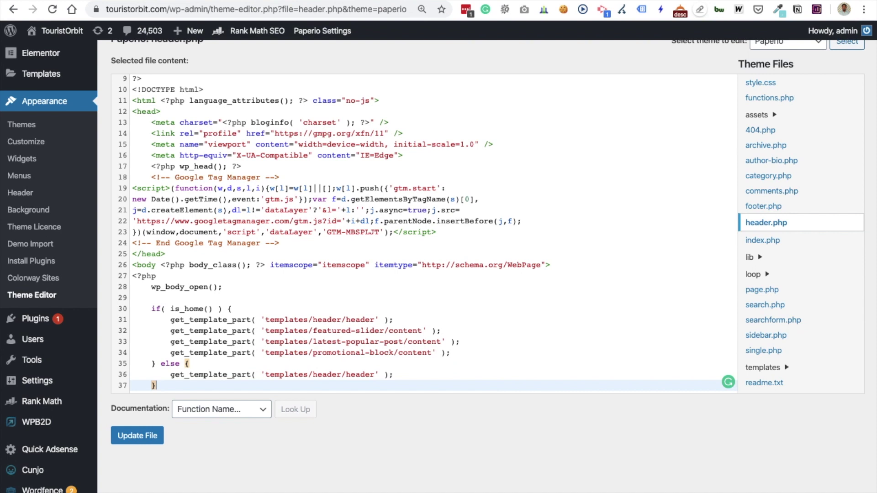
left_click(582, 265)
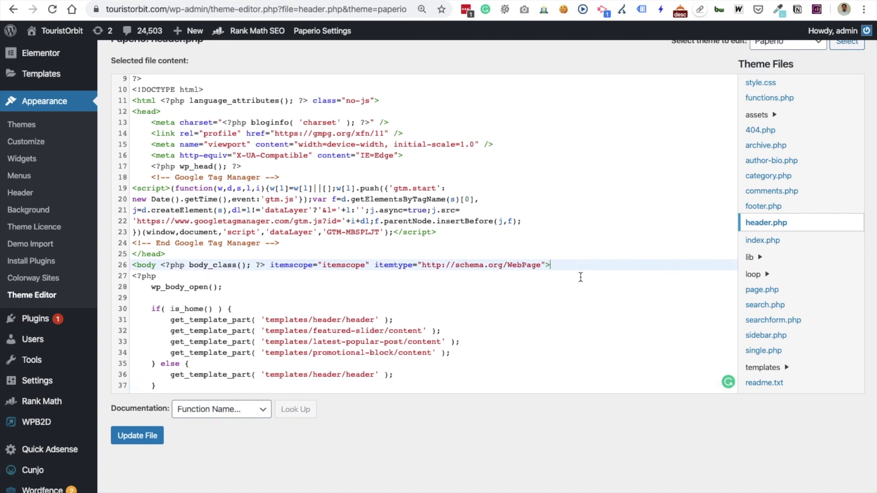
key("Return")
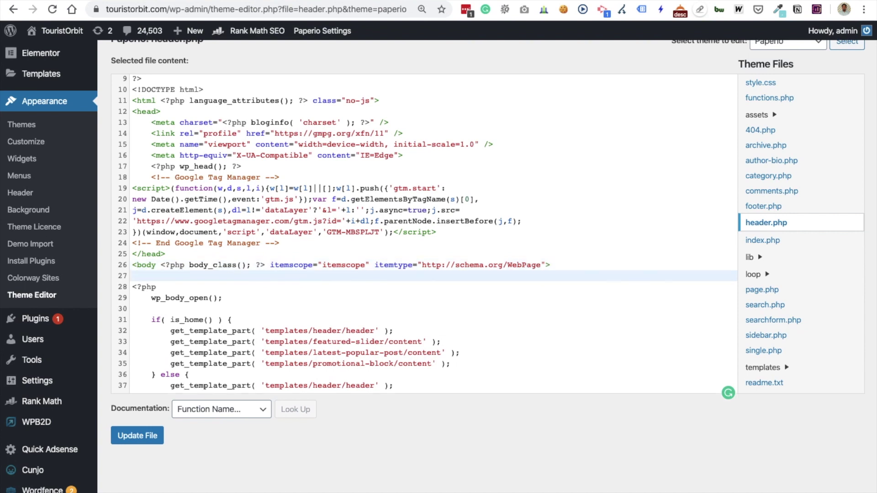
key("ctrl+v")
left_click(137, 436)
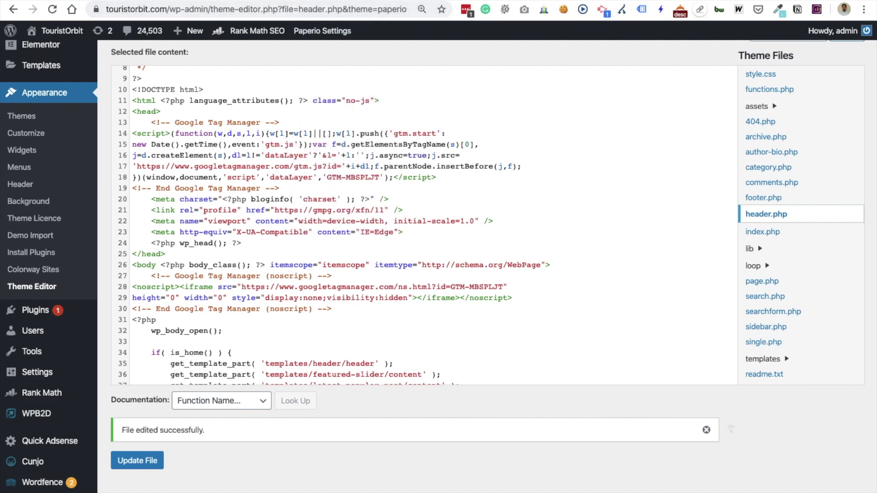
Open the touristorbit.com homepage and enable Google Tag Assistant for it.
left_click(72, 9)
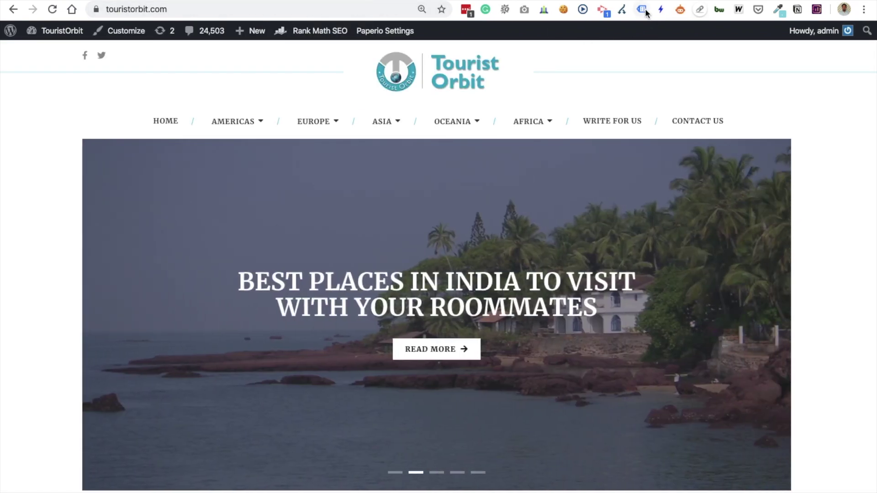
left_click(642, 10)
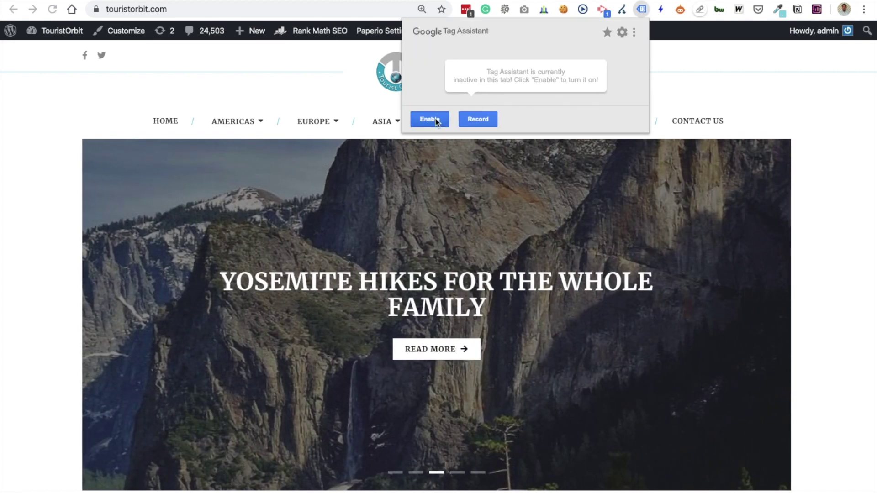
left_click(435, 119)
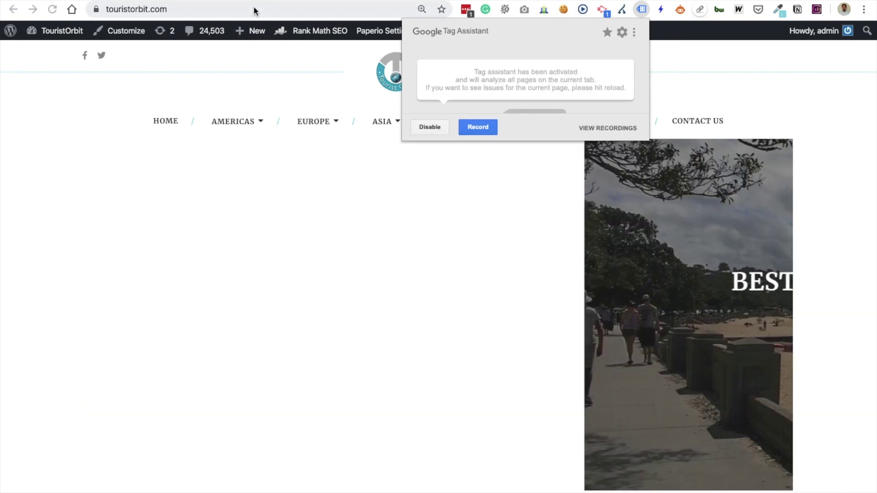
Reload the touristorbit.com homepage and check the Tag Assistant analysis for the Google Tag Manager container.
left_click(254, 9)
key("Return")
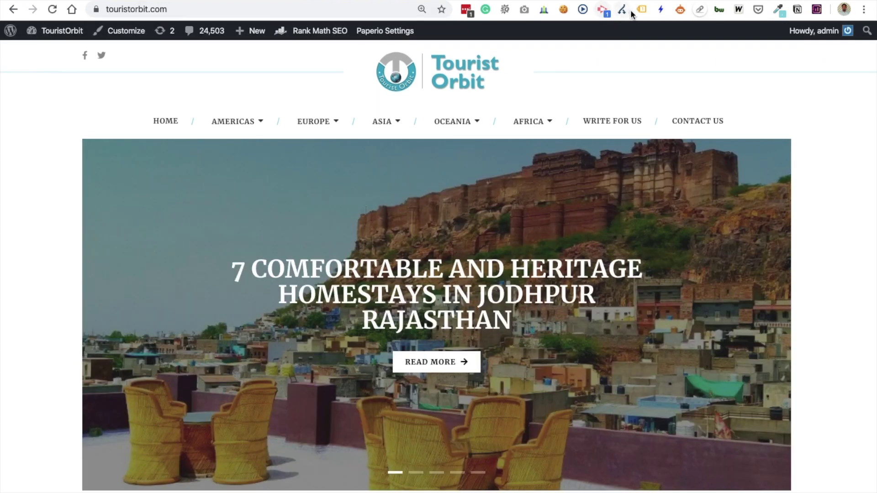
left_click(642, 9)
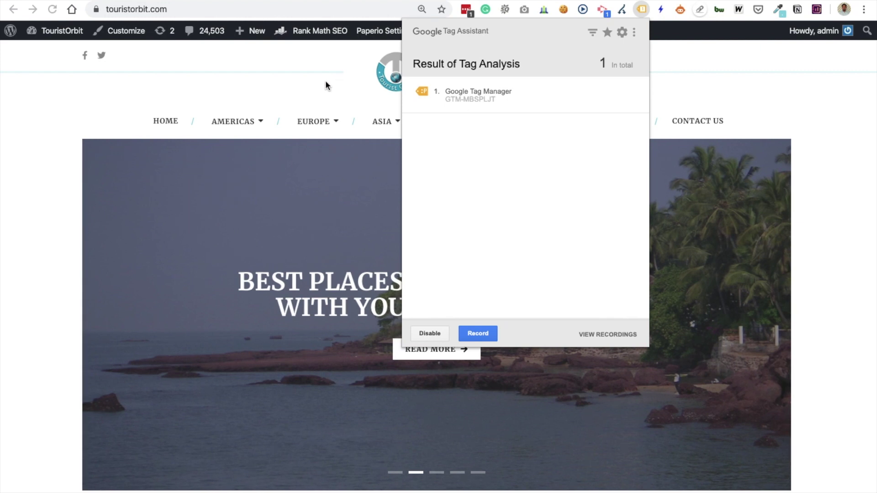
left_click(306, 84)
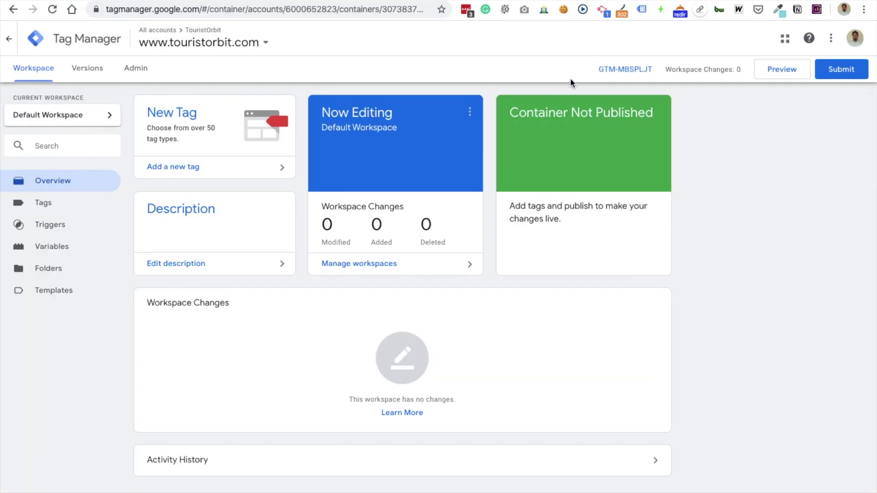
left_click(777, 73)
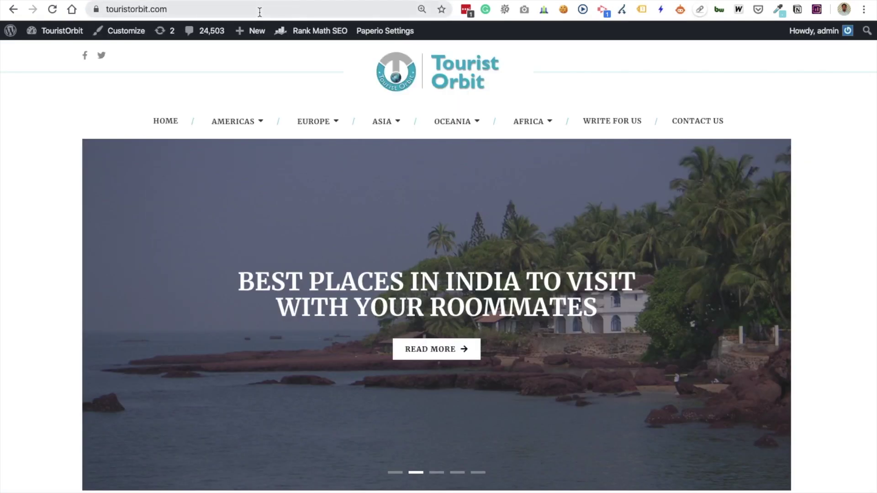
left_click(260, 12)
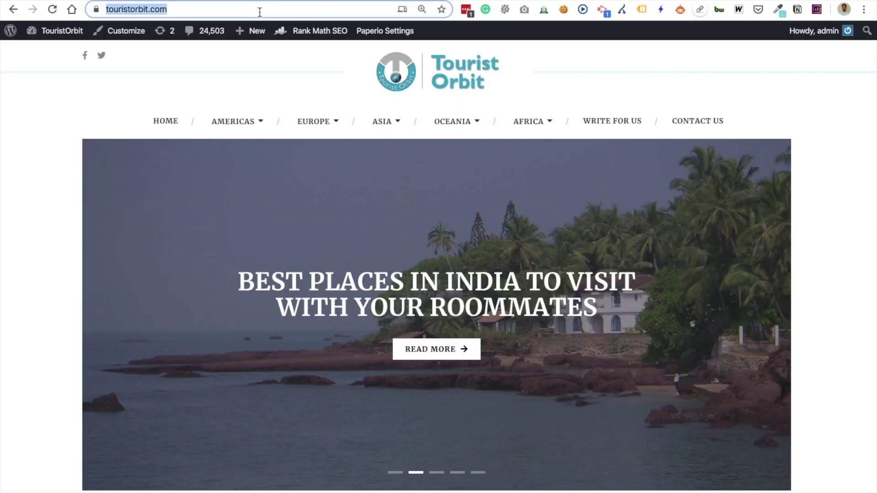
key("Return")
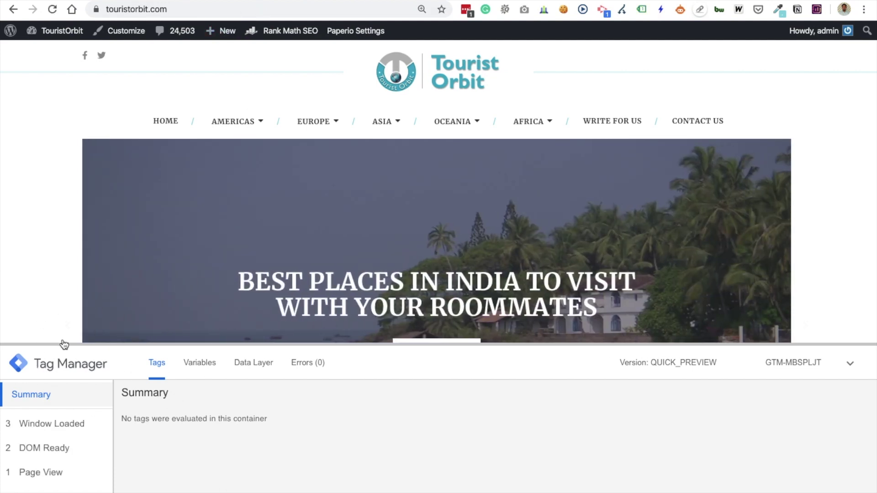
Enlarge the Tag Manager debug pane on the homepage and recheck the container's status in Tag Assistant.
left_click_drag(145, 342, 143, 306)
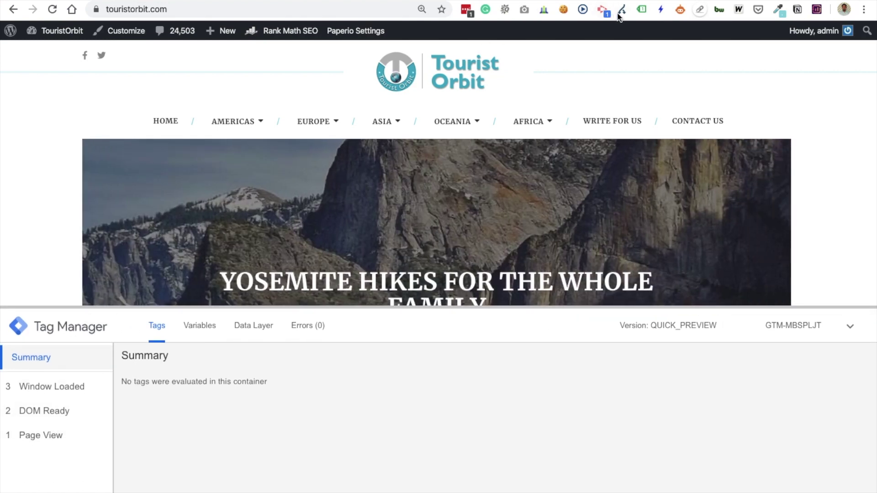
left_click(641, 9)
mouse_move(558, 108)
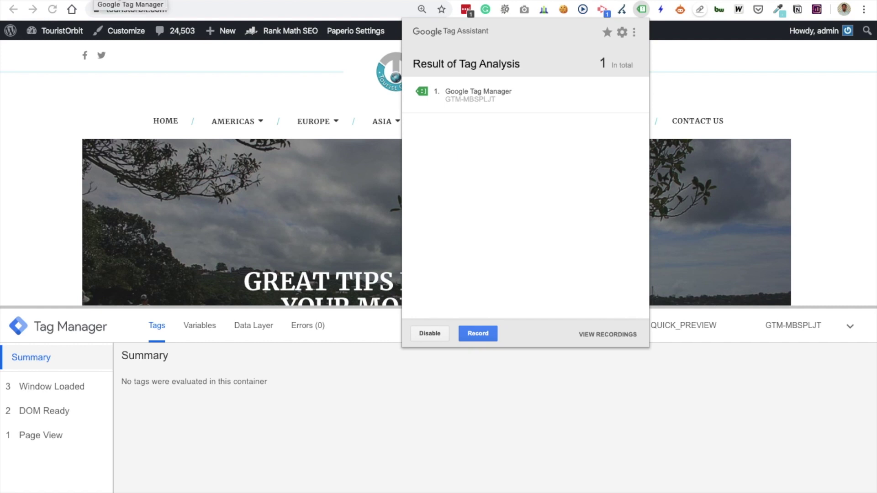
left_click(284, 87)
Open the Jodhpur heritage homestays article, enlarge its Tag Manager debug pane and check that page's tag analysis in Tag Assistant.
mouse_move(408, 184)
scroll(408, 185, "down", 7)
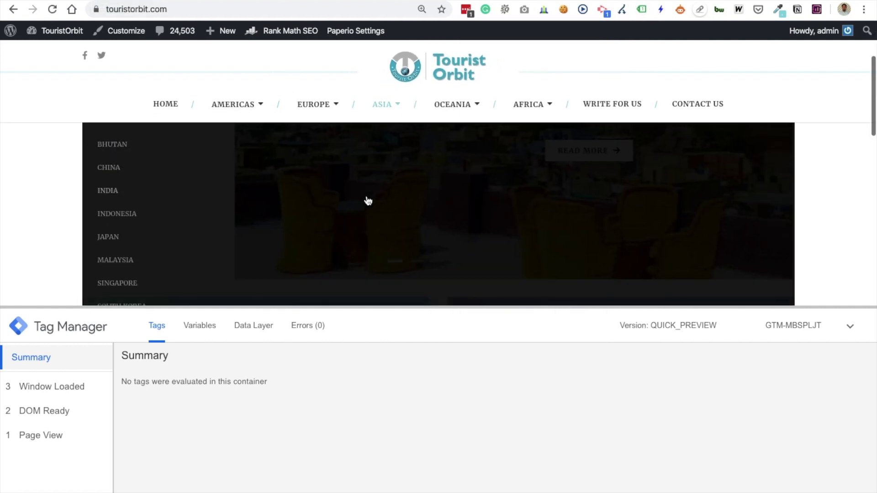
left_click(247, 243)
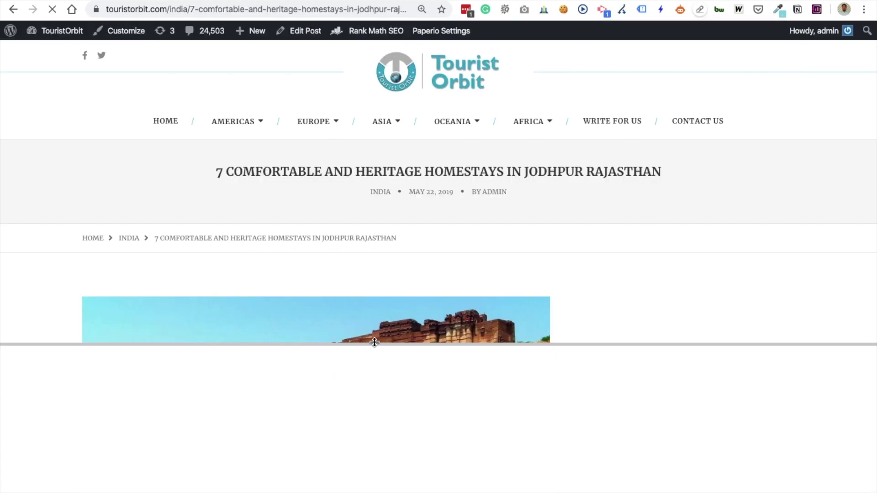
left_click_drag(375, 342, 372, 314)
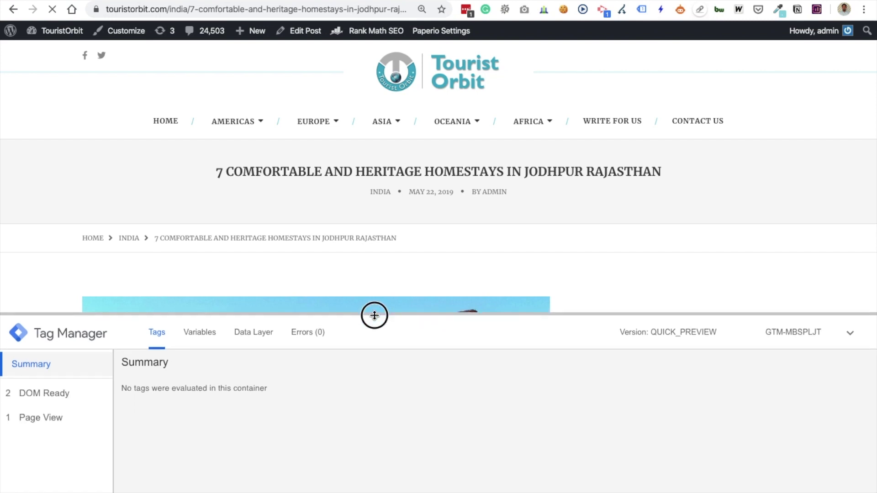
left_click(643, 11)
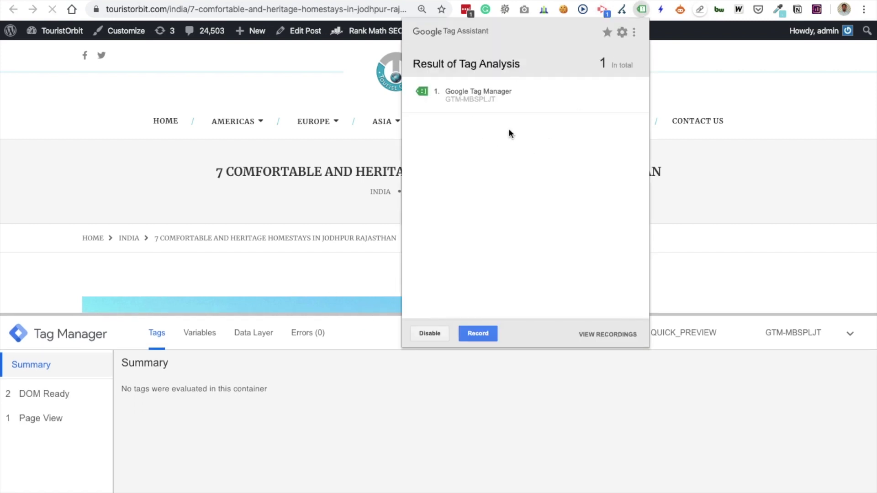